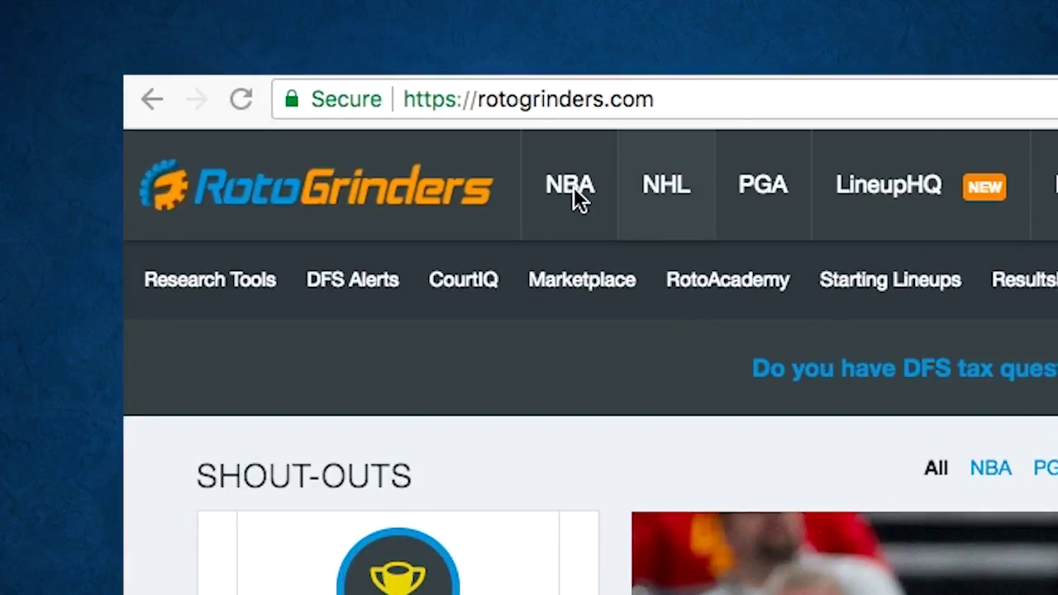
Step: Open the Browser Extensions page from the NBA research tools and open the RotoGrinders FanDuel Tools extension for Chrome
left_click(575, 188)
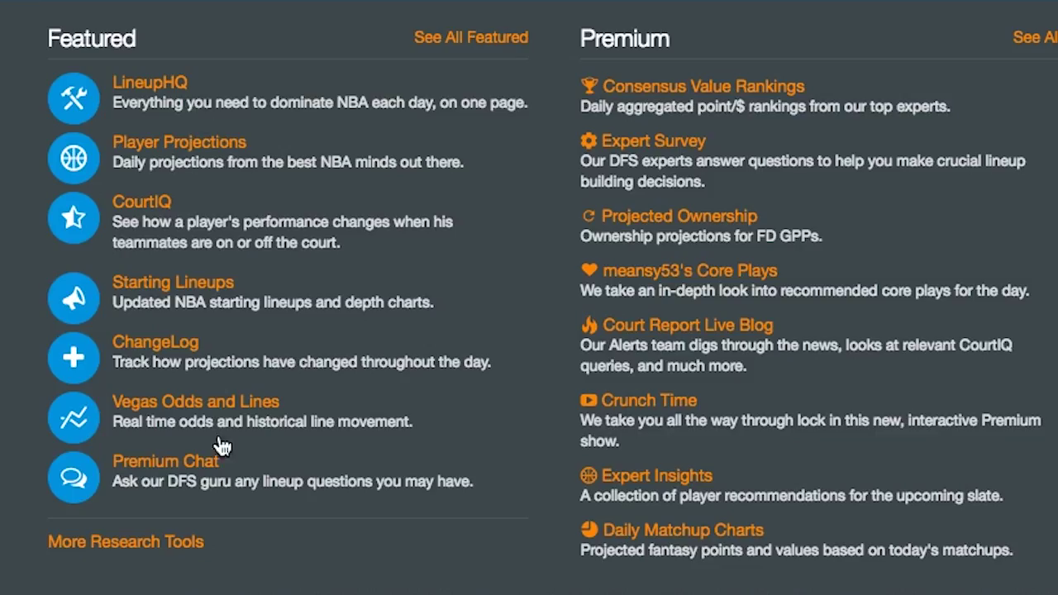
left_click(175, 545)
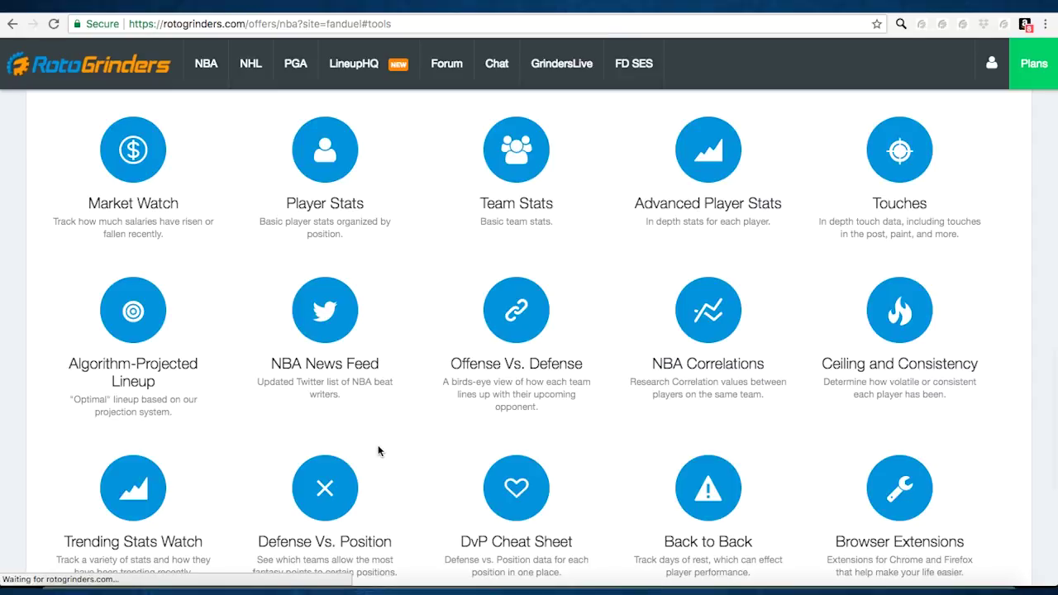
scroll(923, 493, "down", 2)
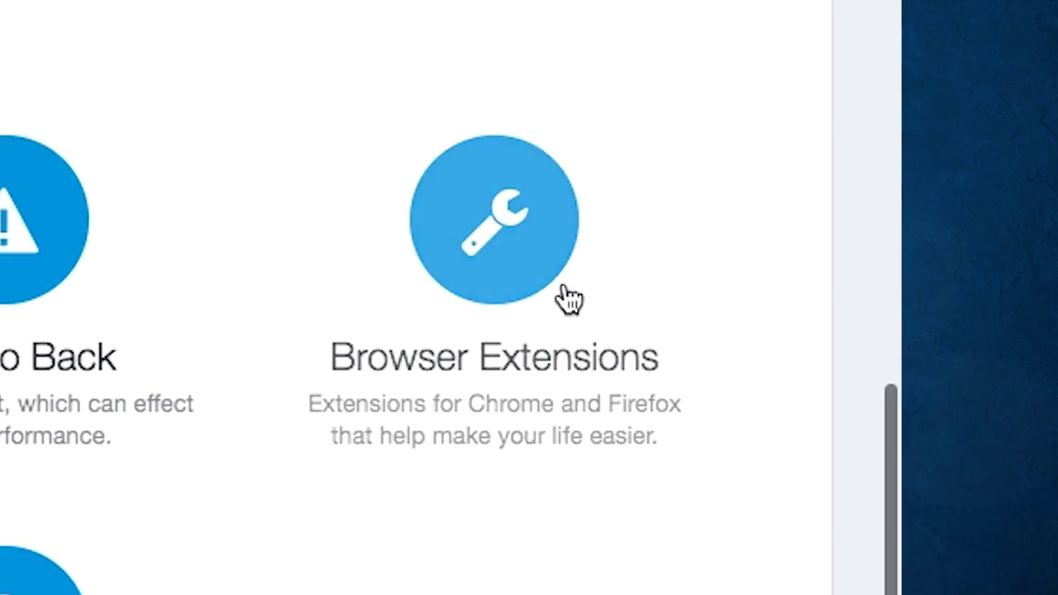
left_click(554, 239)
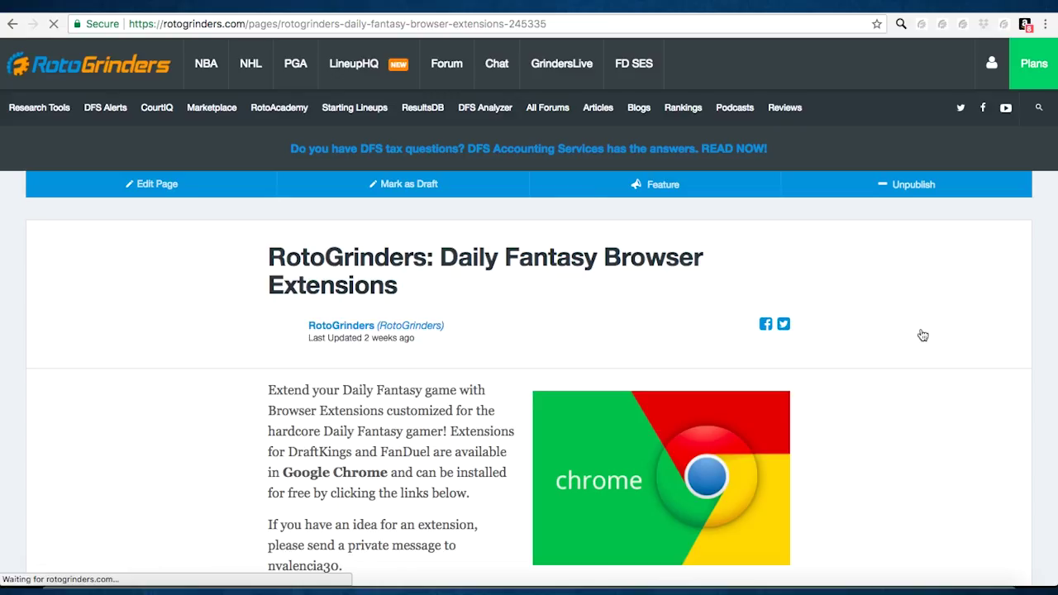
scroll(918, 334, "down", 5)
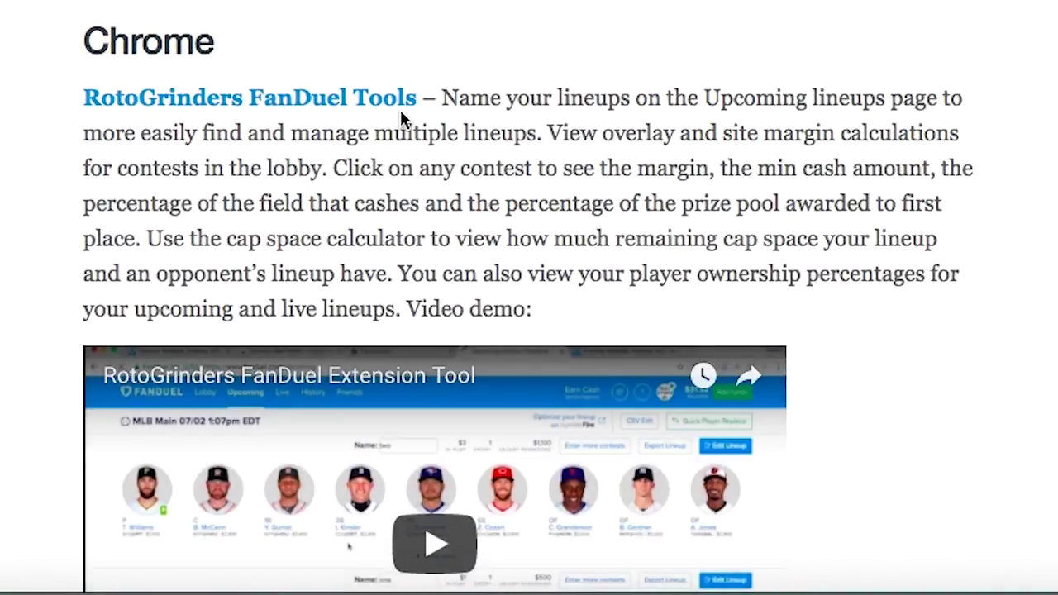
left_click(395, 97)
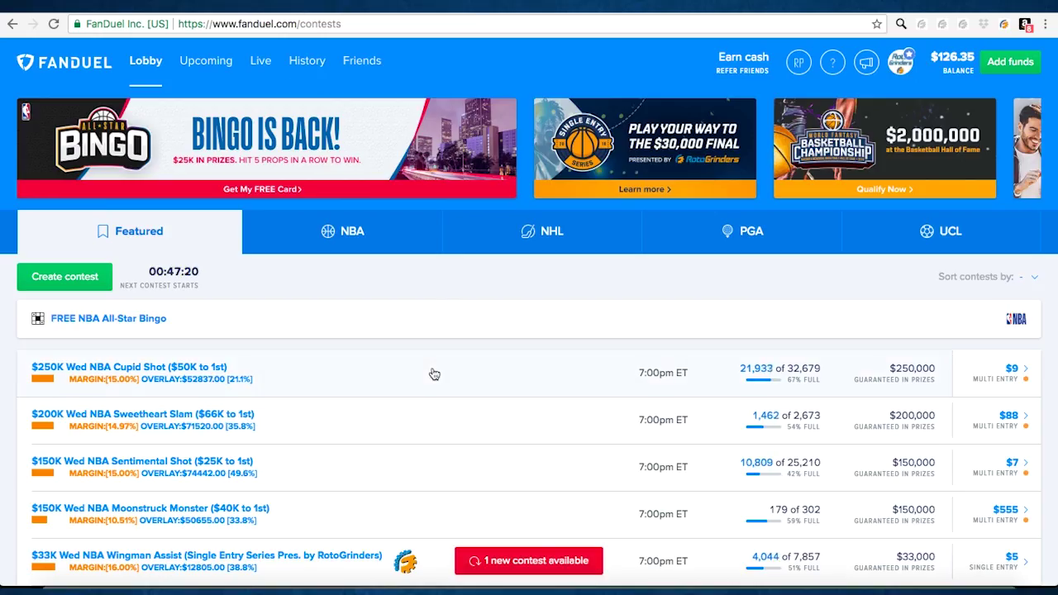
Step: Examine margin and overlay in FanDuel's lobby, and the details and prizes of the $150K Sentimental Shot and $33K Wingman Assist contests
scroll(433, 374, "down", 1)
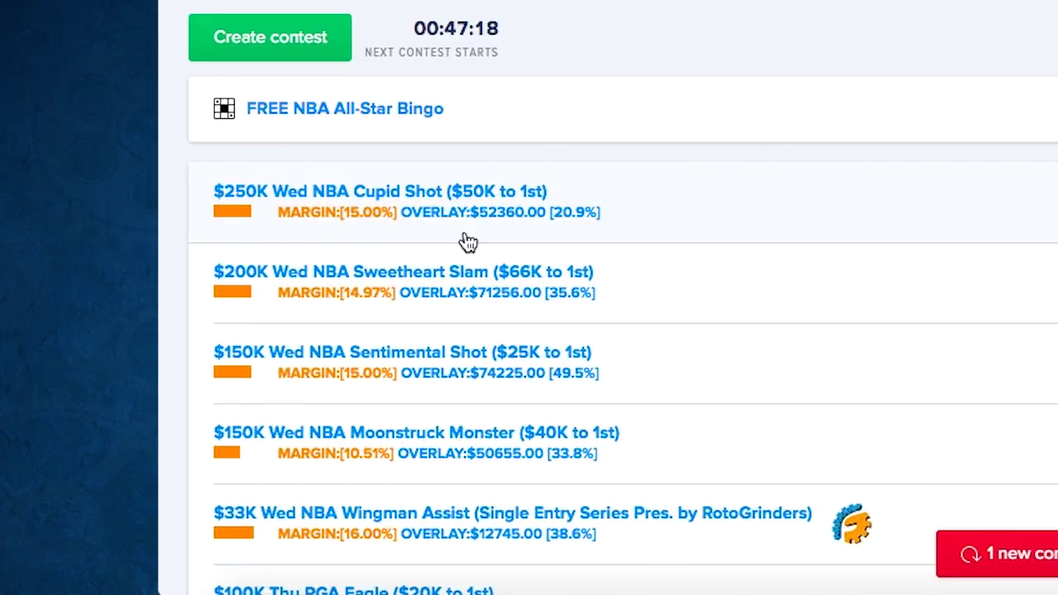
scroll(629, 256, "down", 3)
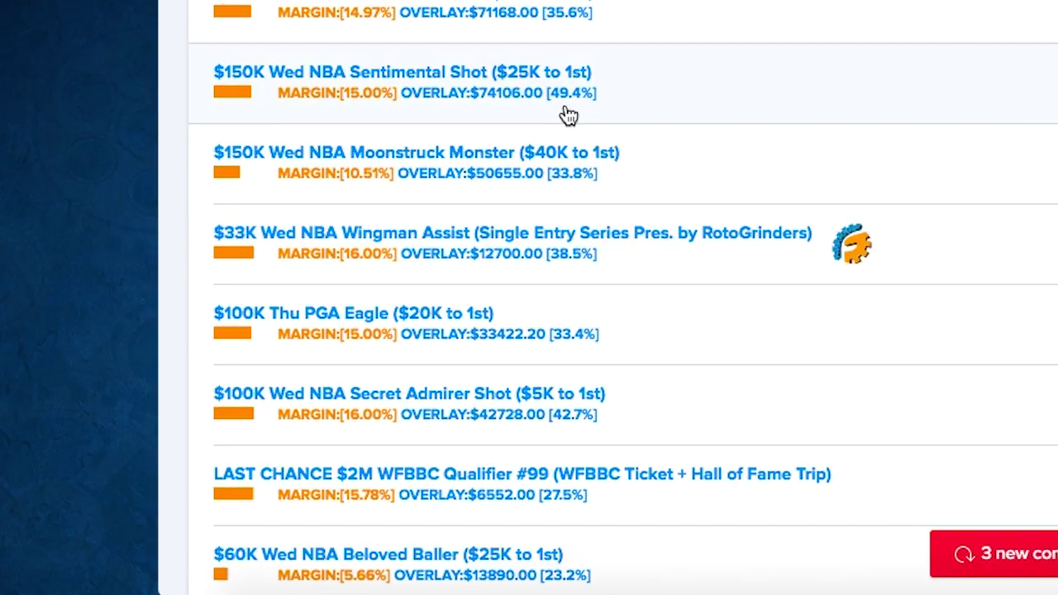
left_click(406, 80)
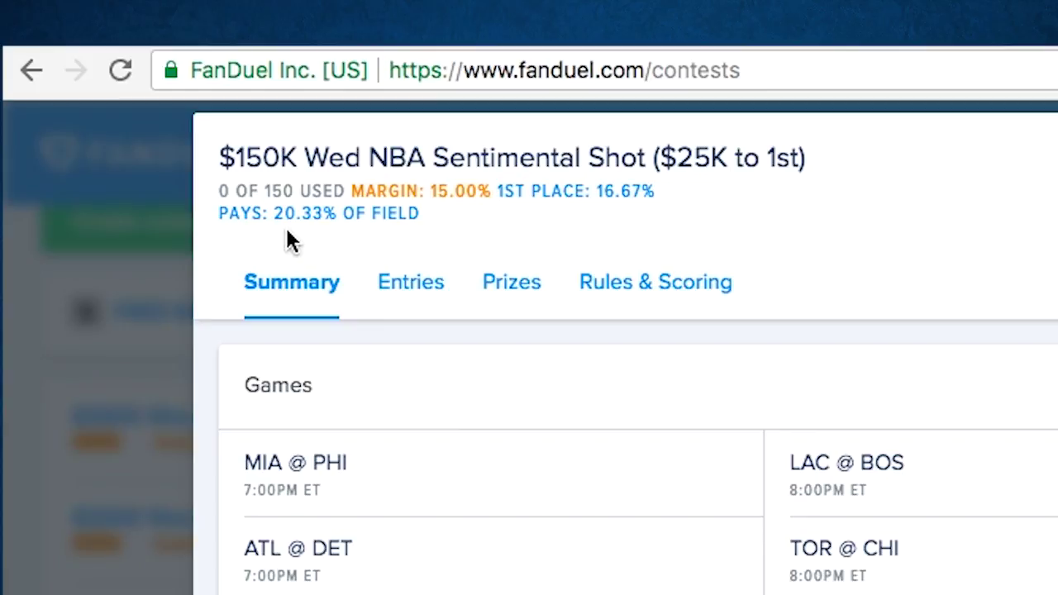
left_click(521, 296)
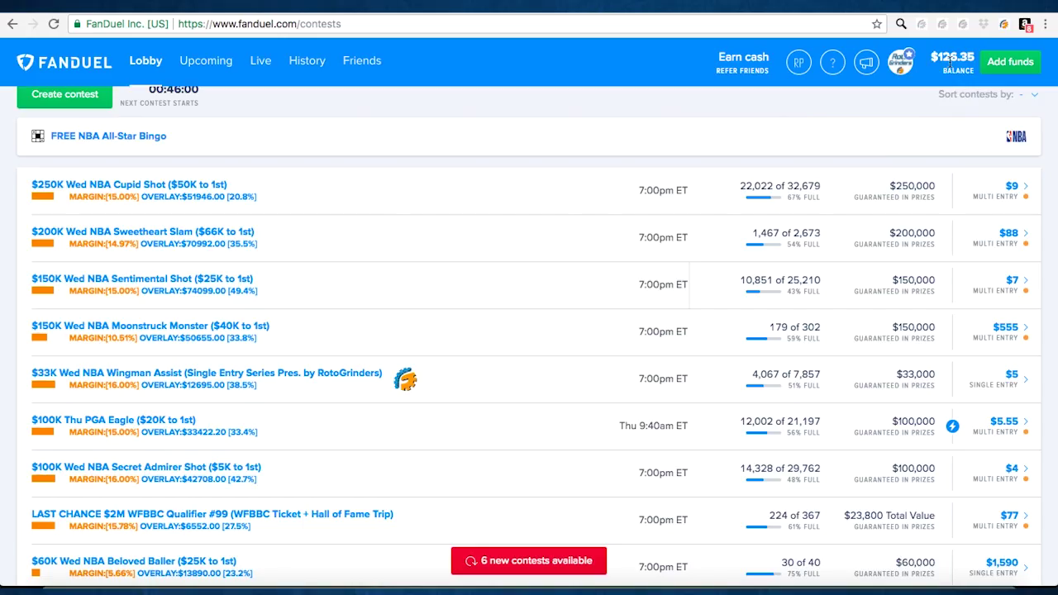
left_click(219, 379)
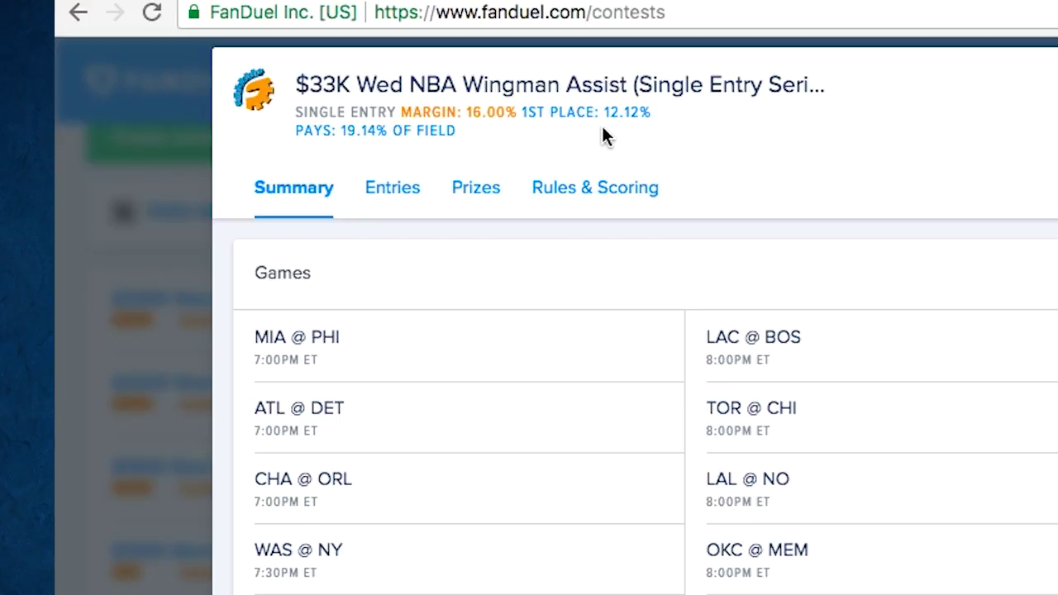
left_click(478, 200)
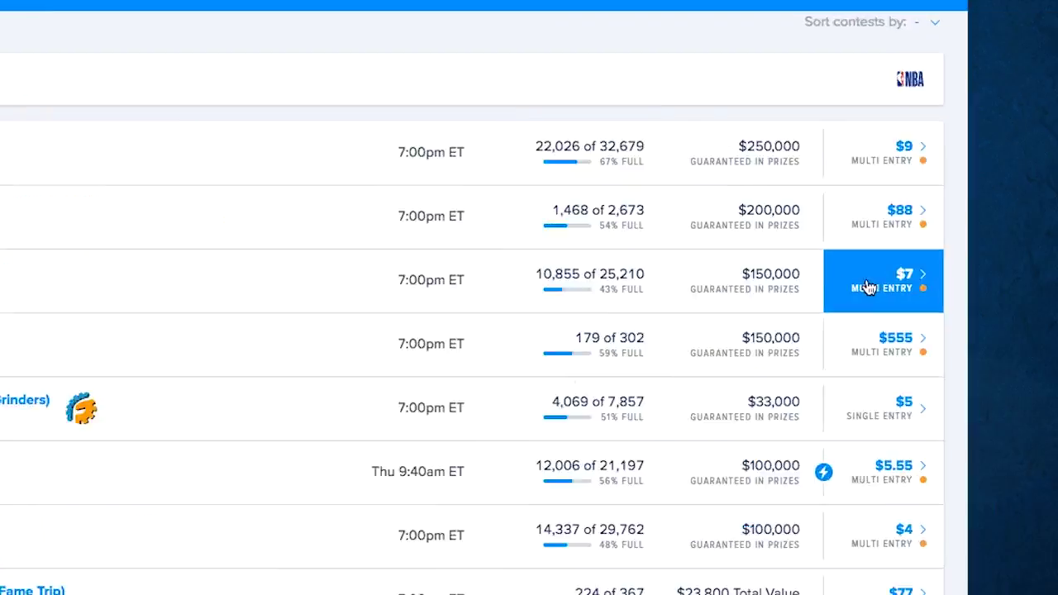
Step: Open lineup entry for the $7 NBA Sentimental Shot contest, set its RG player data to RG Fpts, and open the RotoGrinders extension
left_click(1010, 283)
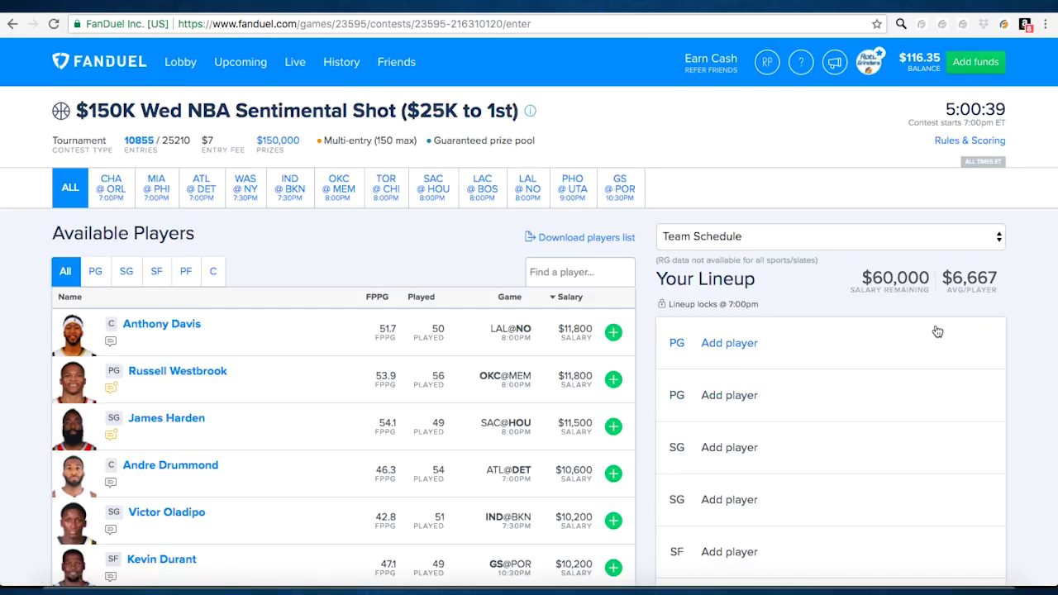
left_click(713, 236)
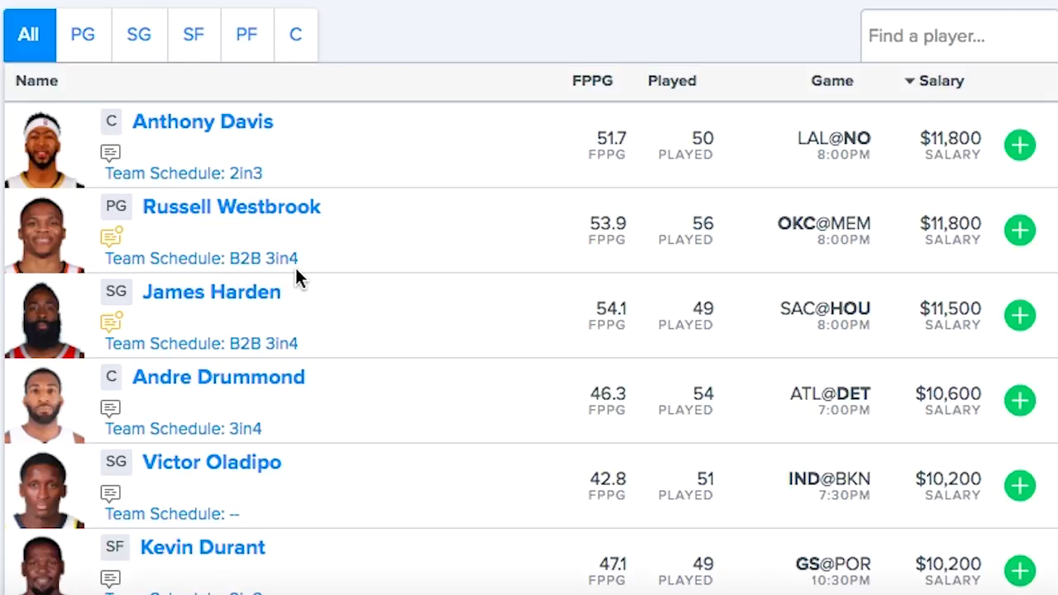
left_click(331, 290)
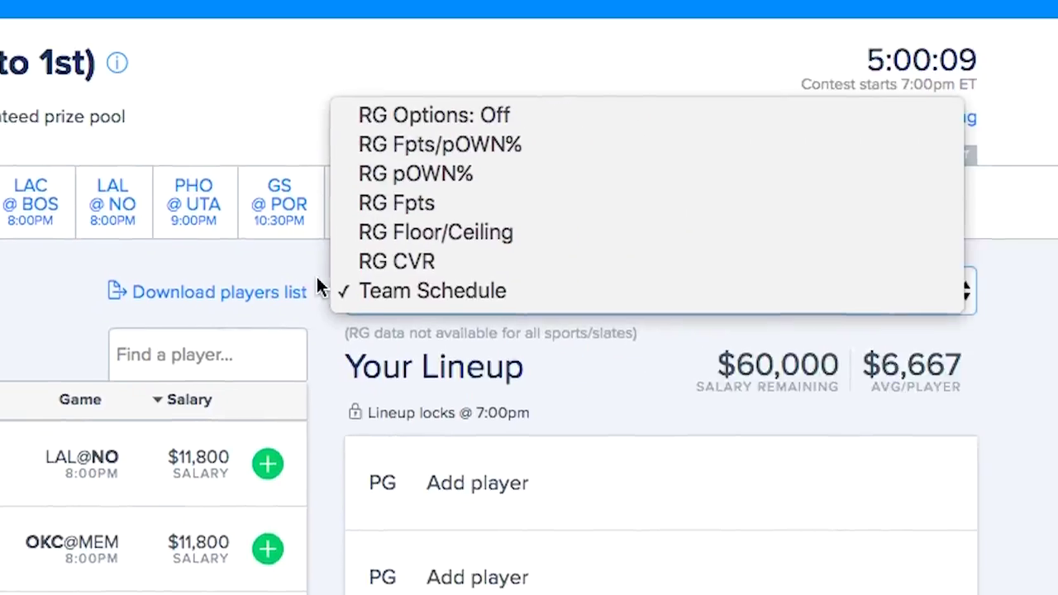
left_click(268, 254)
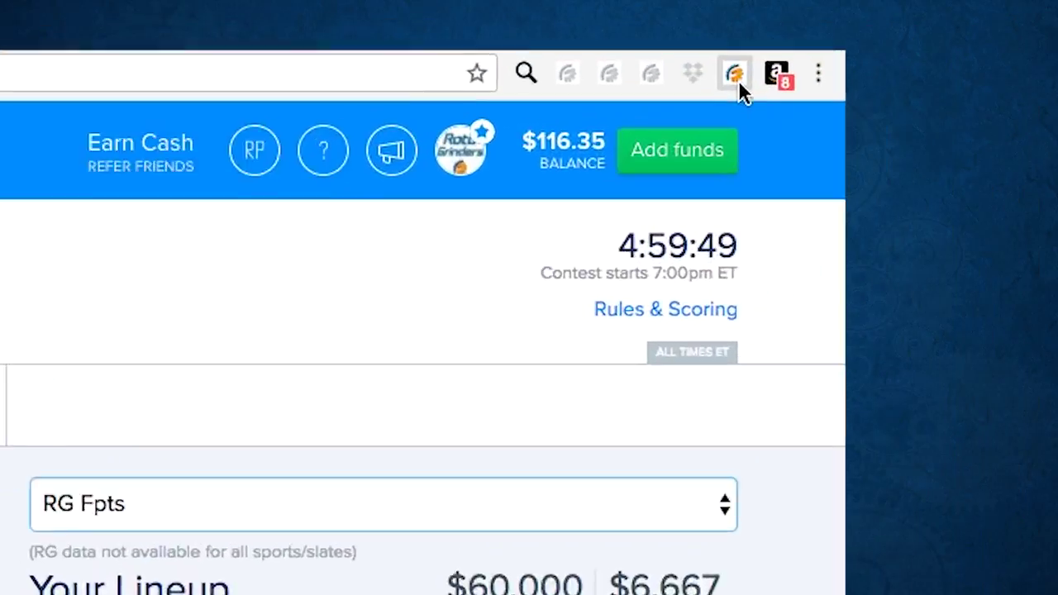
left_click(1005, 25)
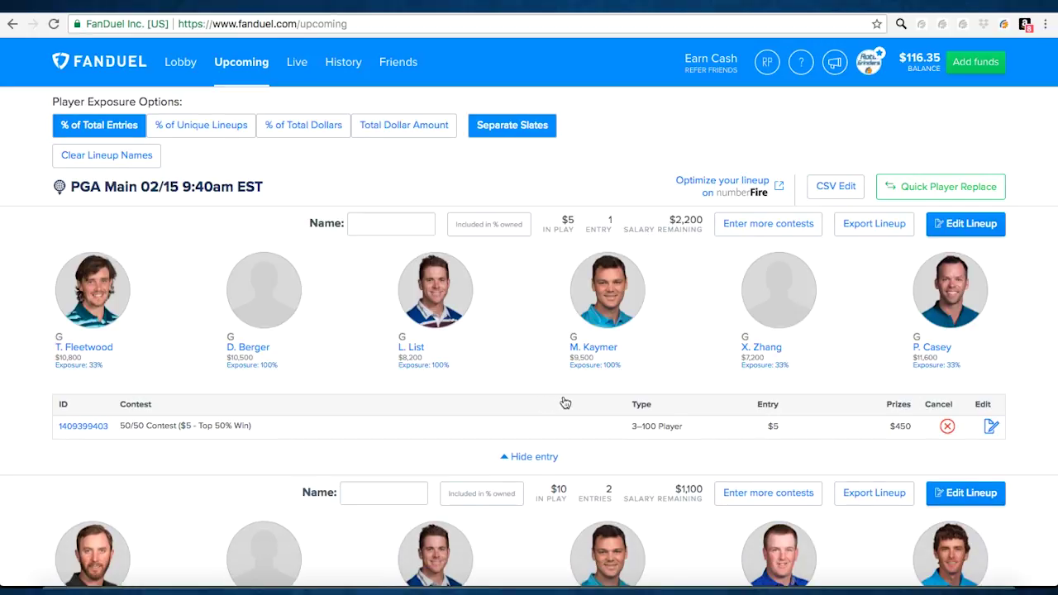
Step: Edit the PGA entry in the $5 50/50 contest and set its RG player data option to Odds
scroll(744, 409, "down", 2)
left_click(990, 350)
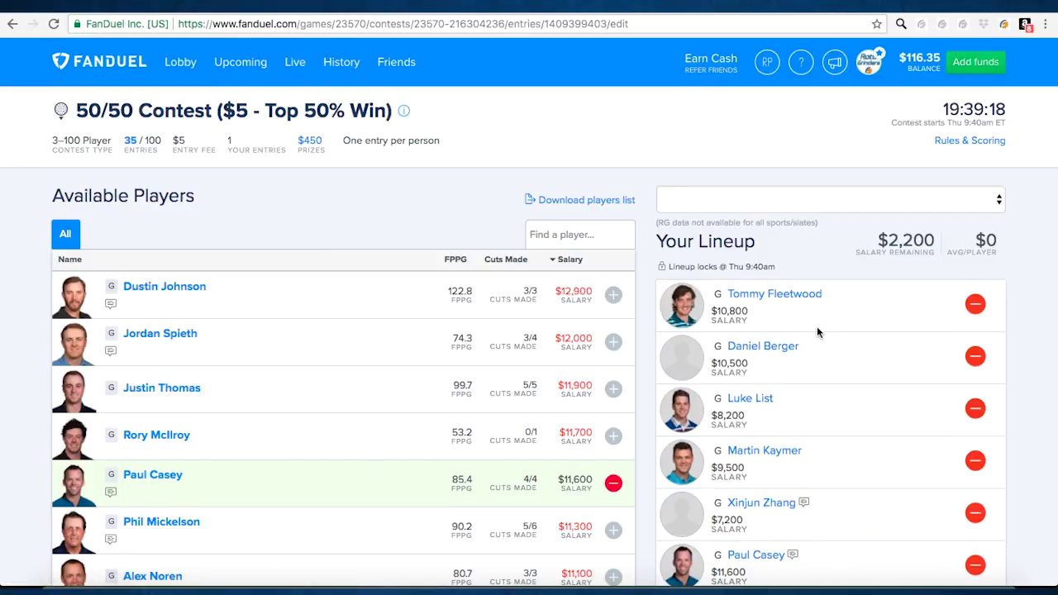
left_click(753, 204)
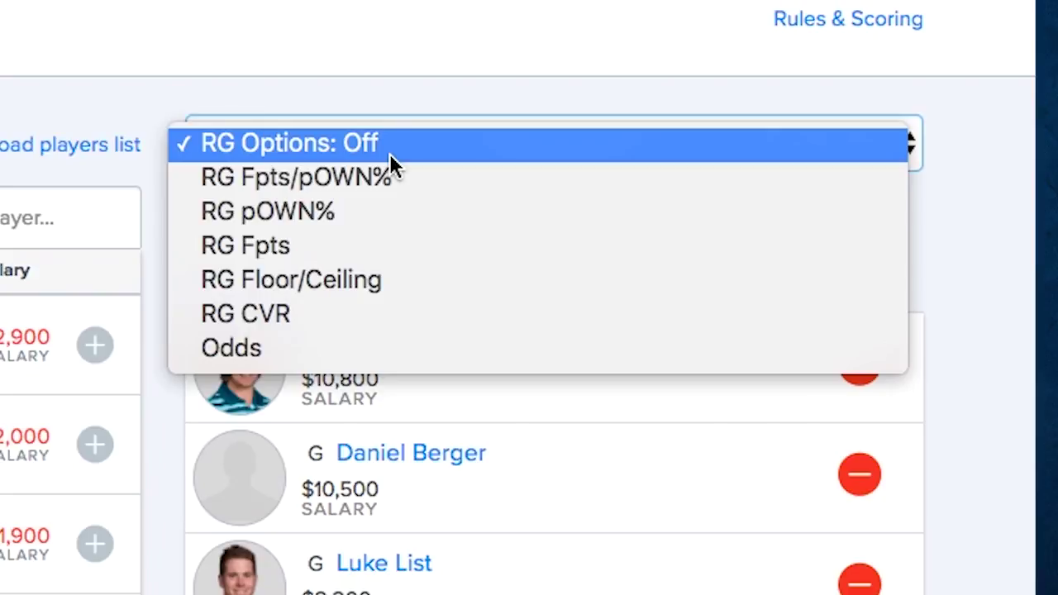
left_click(298, 354)
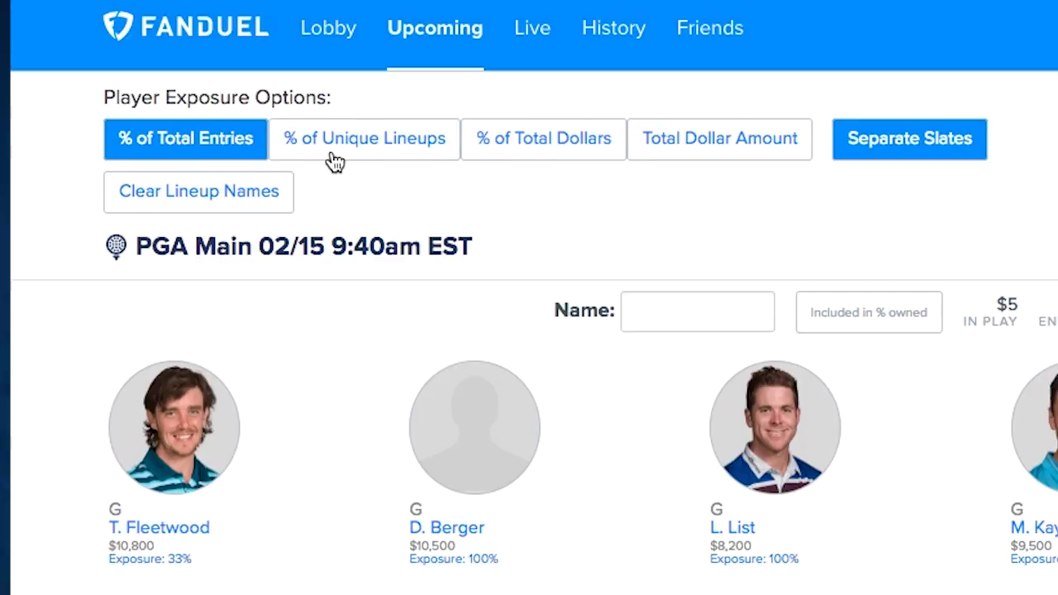
Step: Try the % of Total Dollars and % of Unique Lineups exposure options, and return to % of Total Entries
left_click(516, 158)
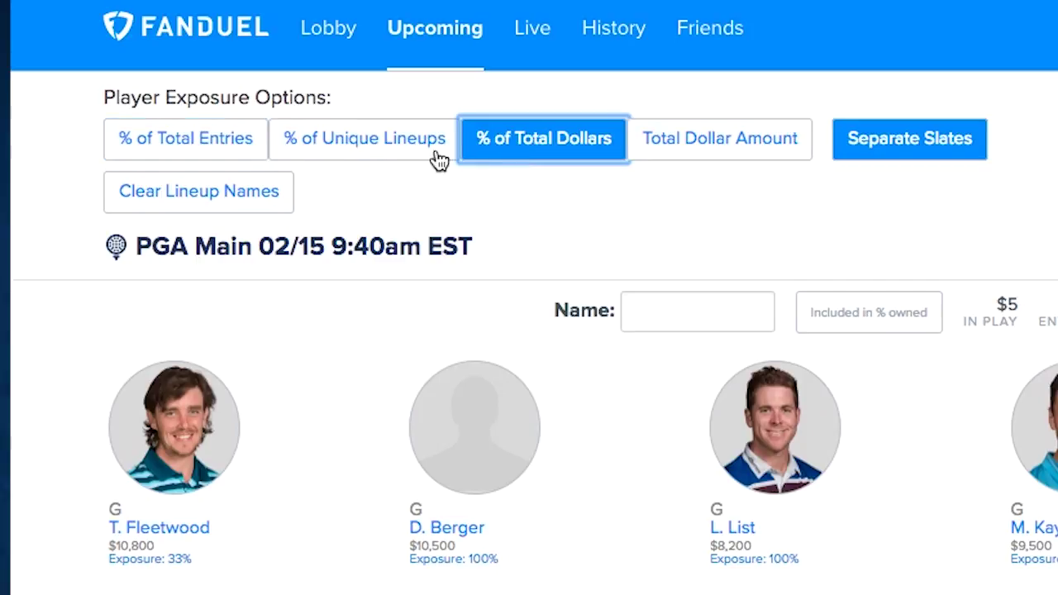
left_click(351, 151)
left_click(212, 151)
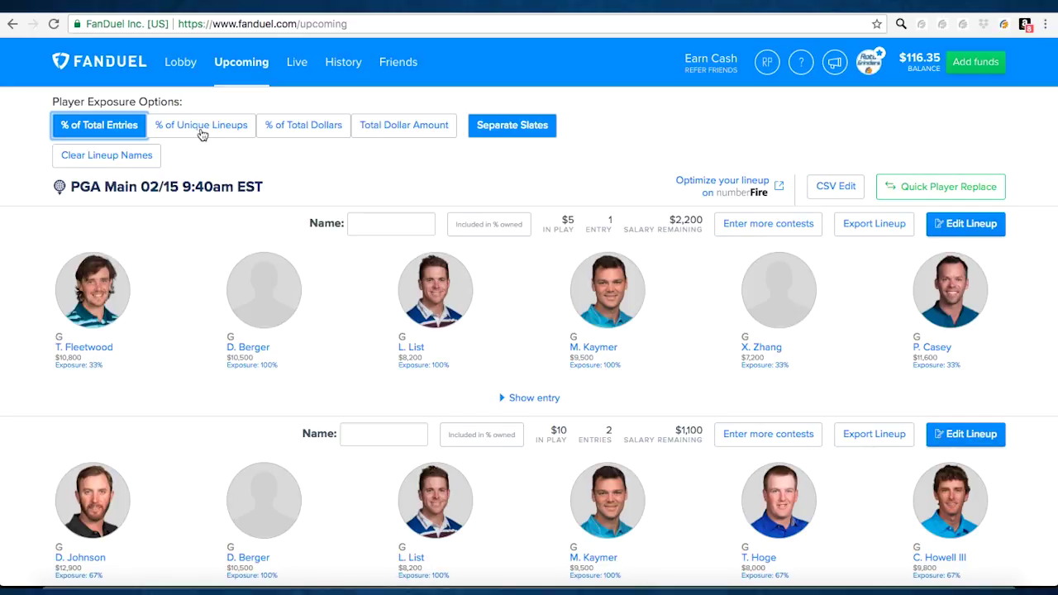
Step: Switch the player exposure display through % of Unique Lineups and % of Total Dollars to Total Dollar Amount
left_click(202, 134)
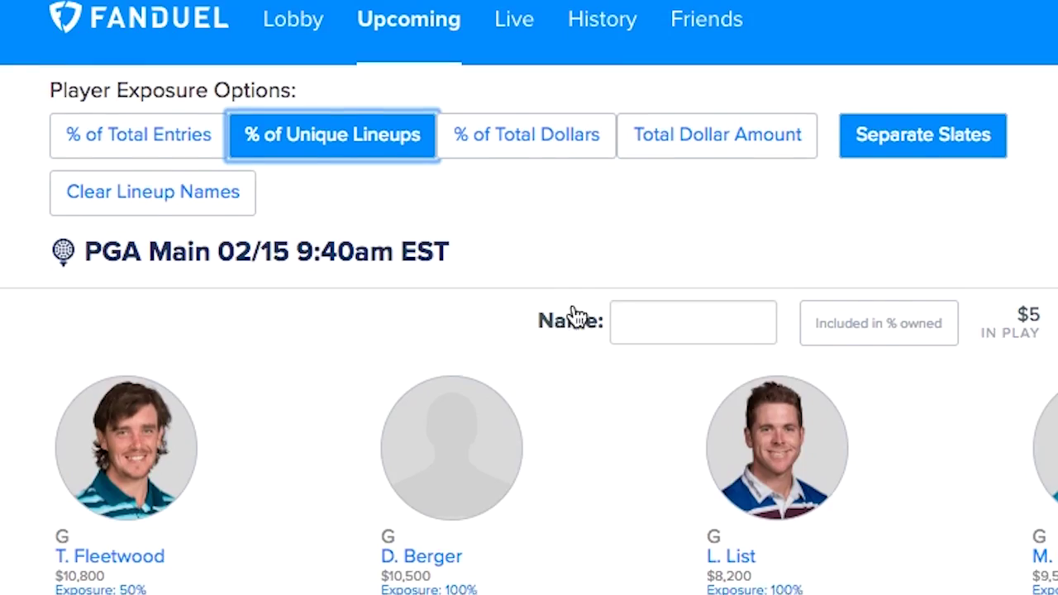
scroll(576, 315, "down", 1)
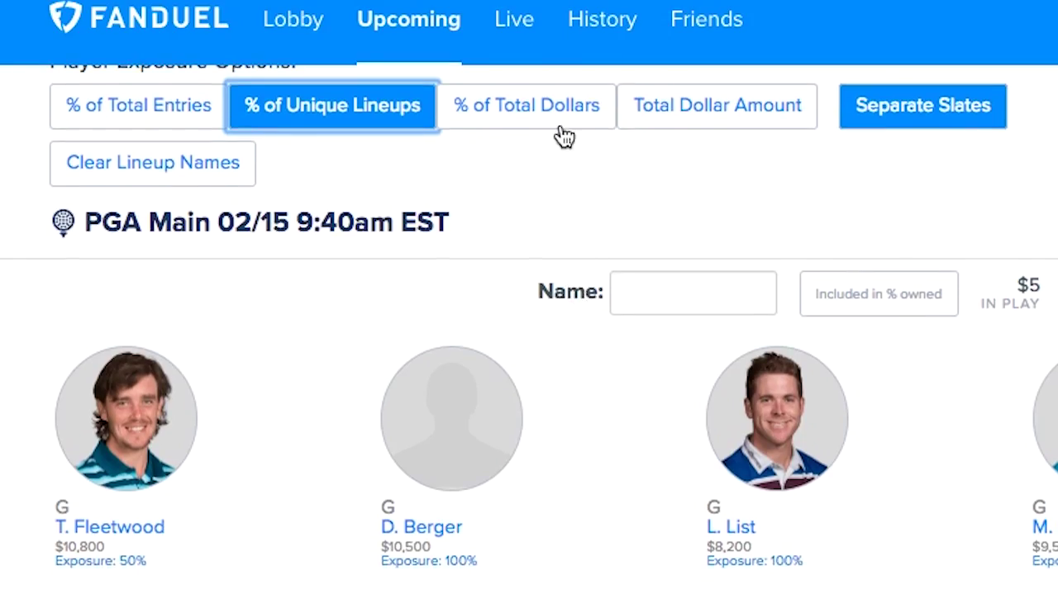
left_click(557, 125)
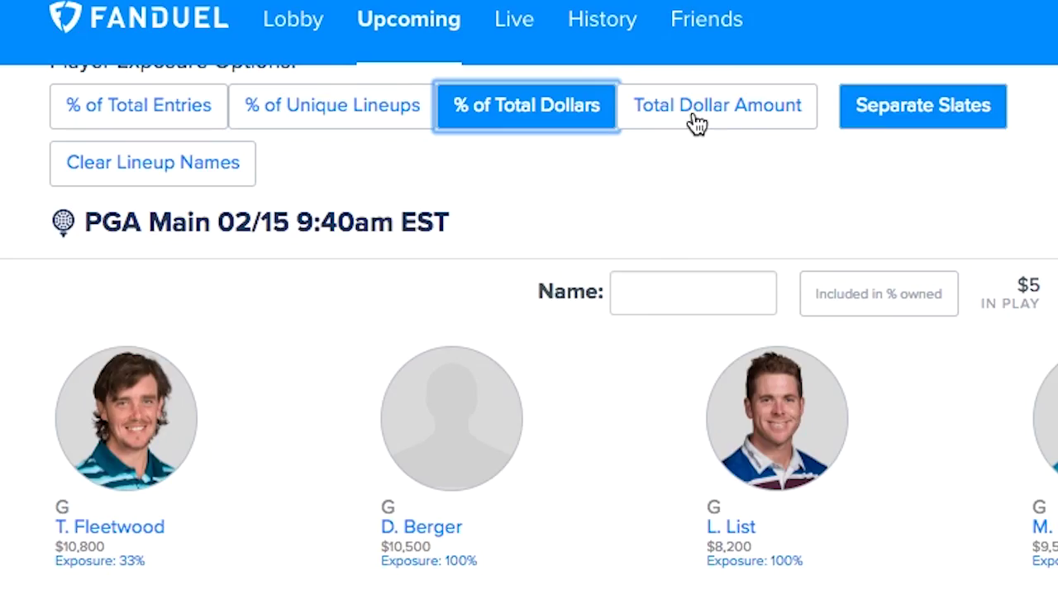
left_click(696, 123)
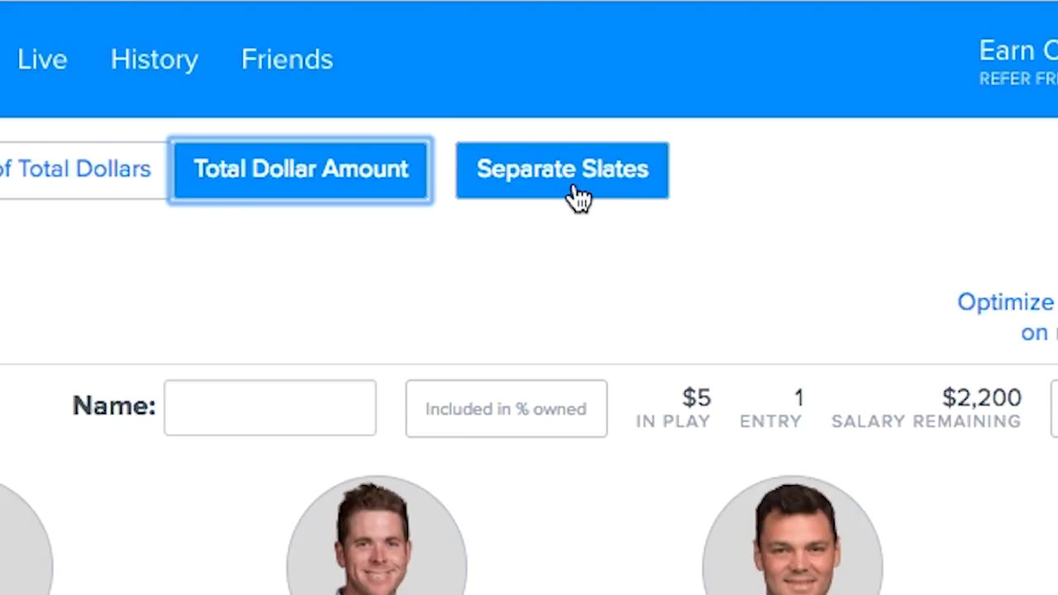
Step: Try the Lump All Slates exposure setting and return to Separate Slates
left_click(578, 198)
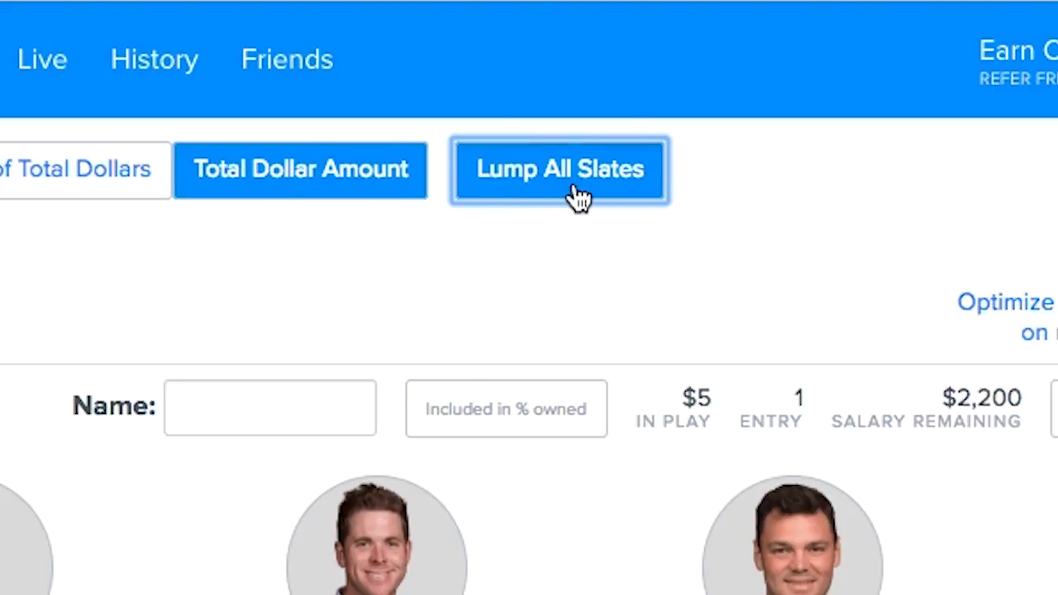
left_click(578, 198)
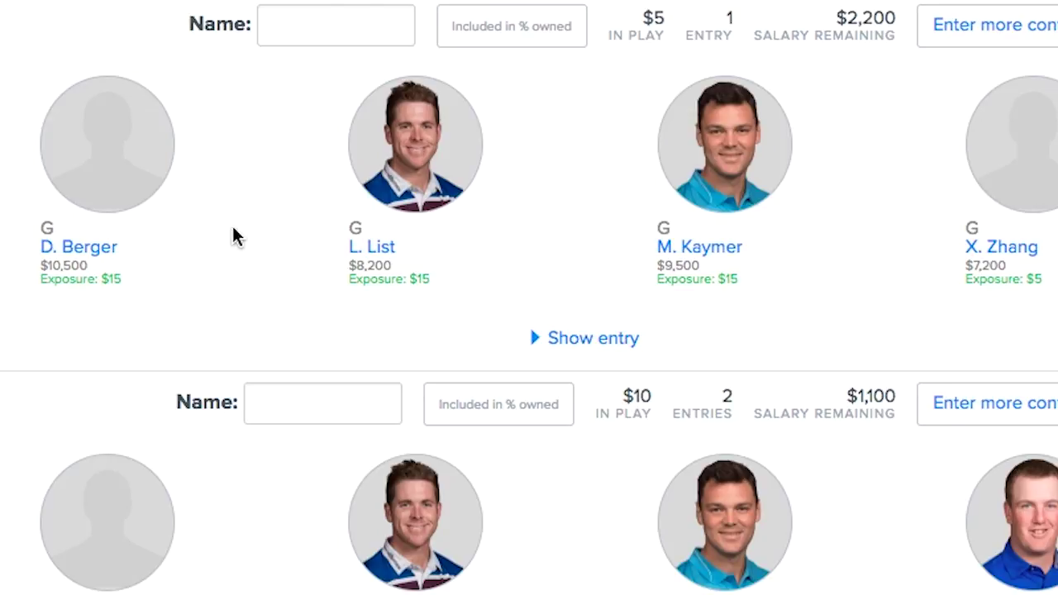
Step: Name the first PGA lineup "cash" and the second "gpp", and clear all lineup names
left_click(319, 25)
type("cash")
left_click(300, 398)
type("gpp")
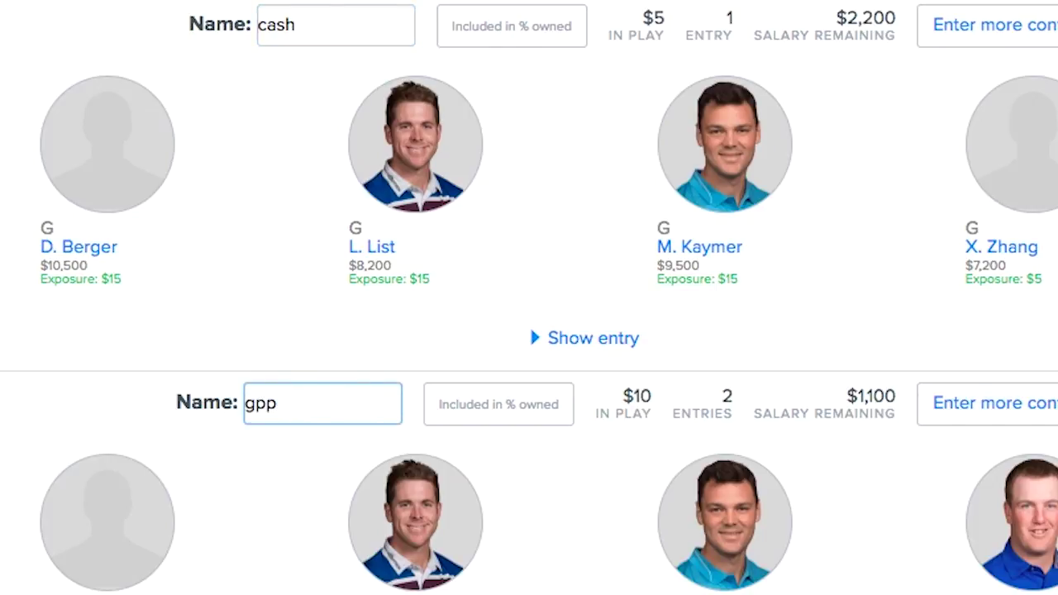
left_click(300, 520)
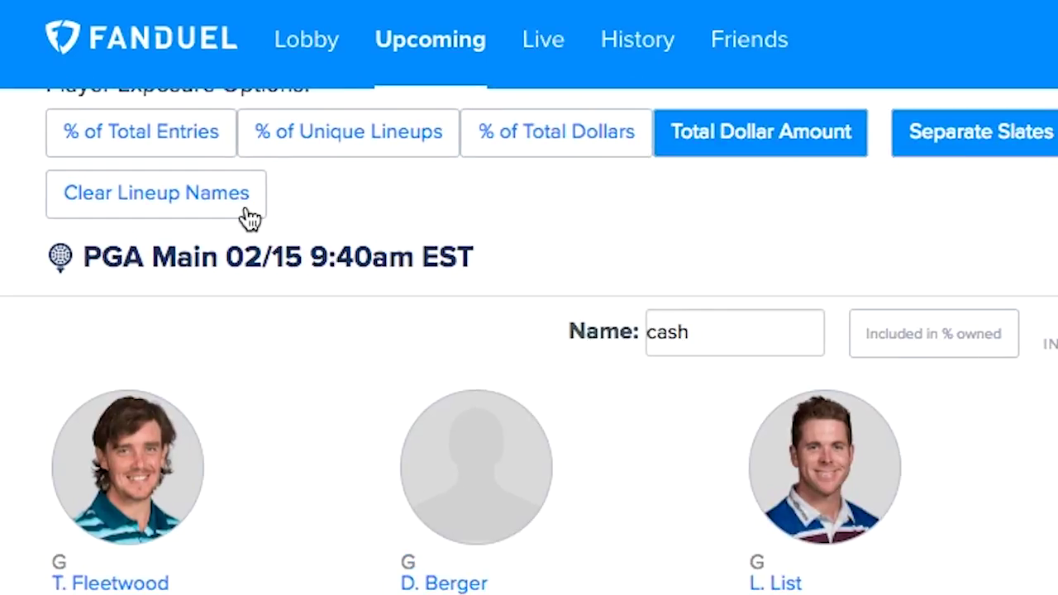
left_click(249, 219)
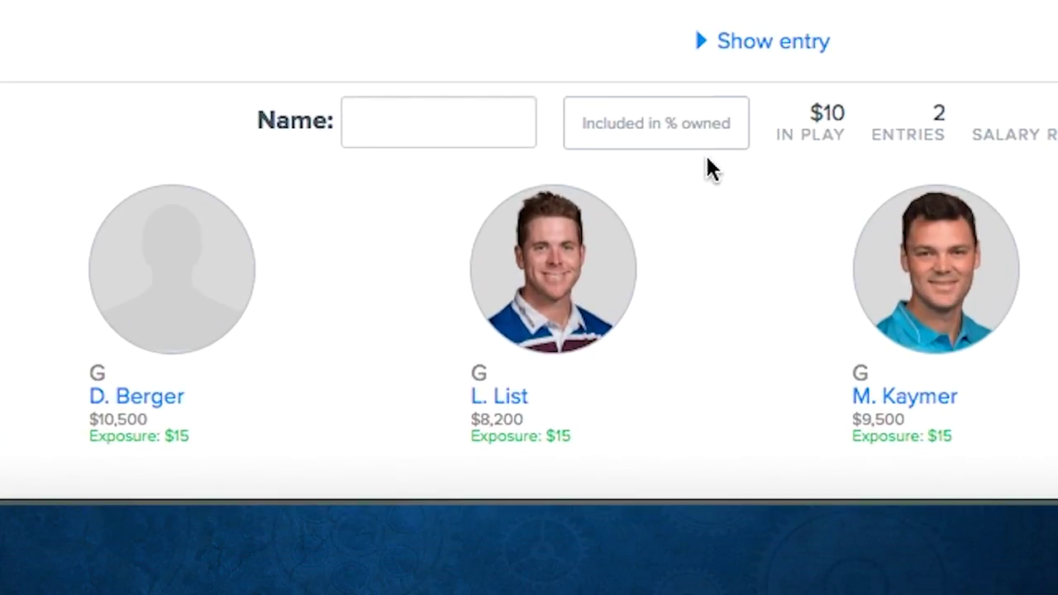
Step: Exclude the $10 lineup from % owned, include it again, and exclude the $5 lineup instead
left_click(660, 136)
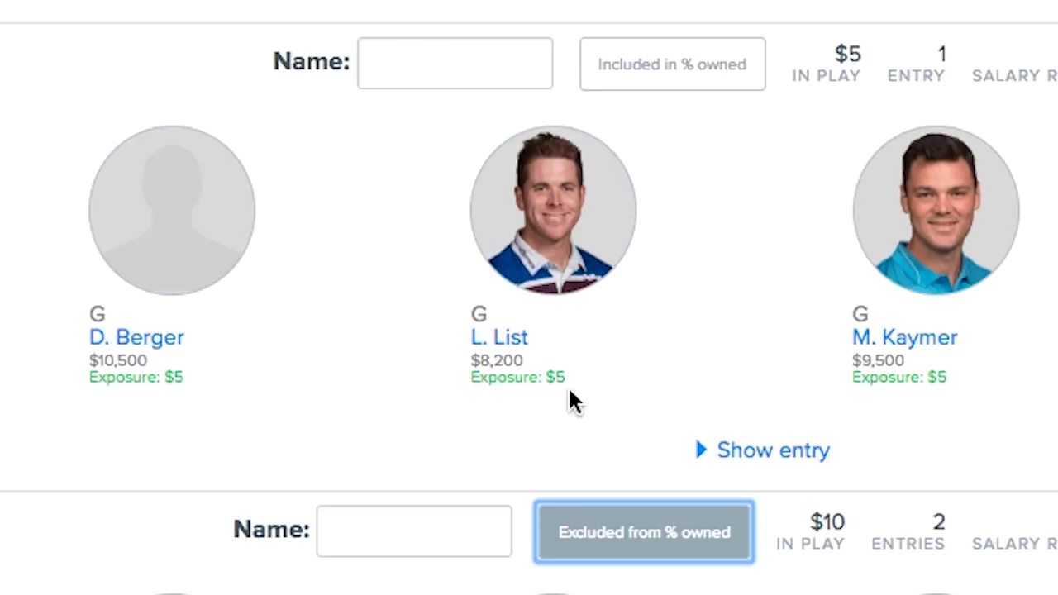
left_click(628, 557)
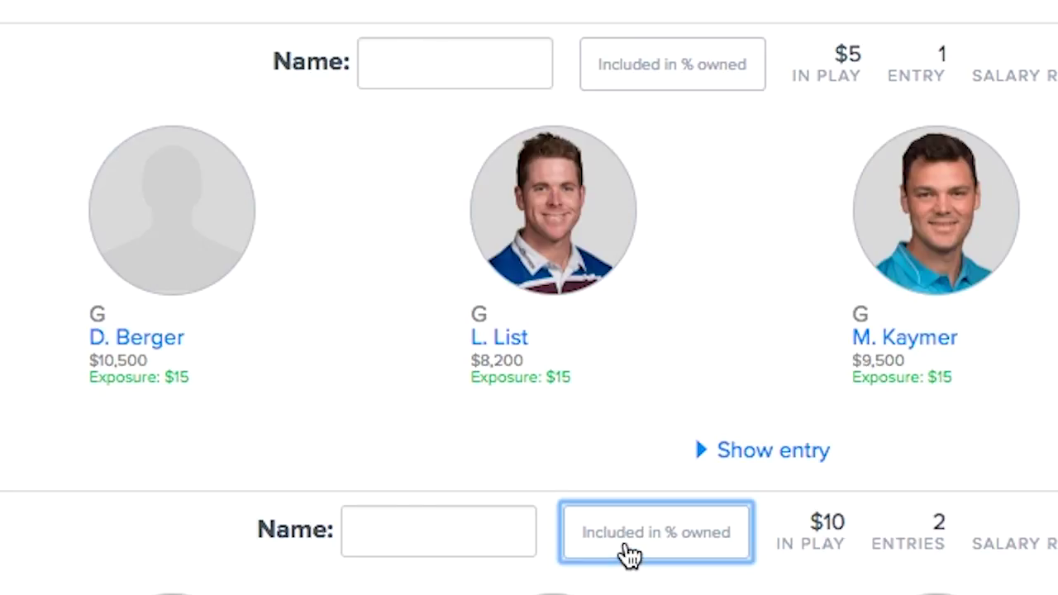
left_click(669, 78)
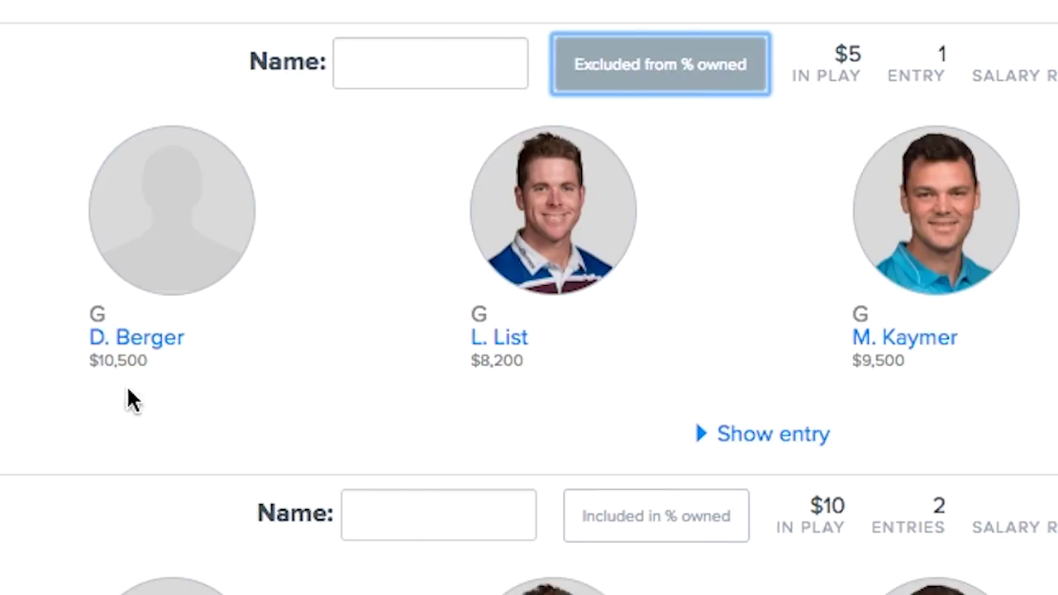
scroll(161, 481, "down", 5)
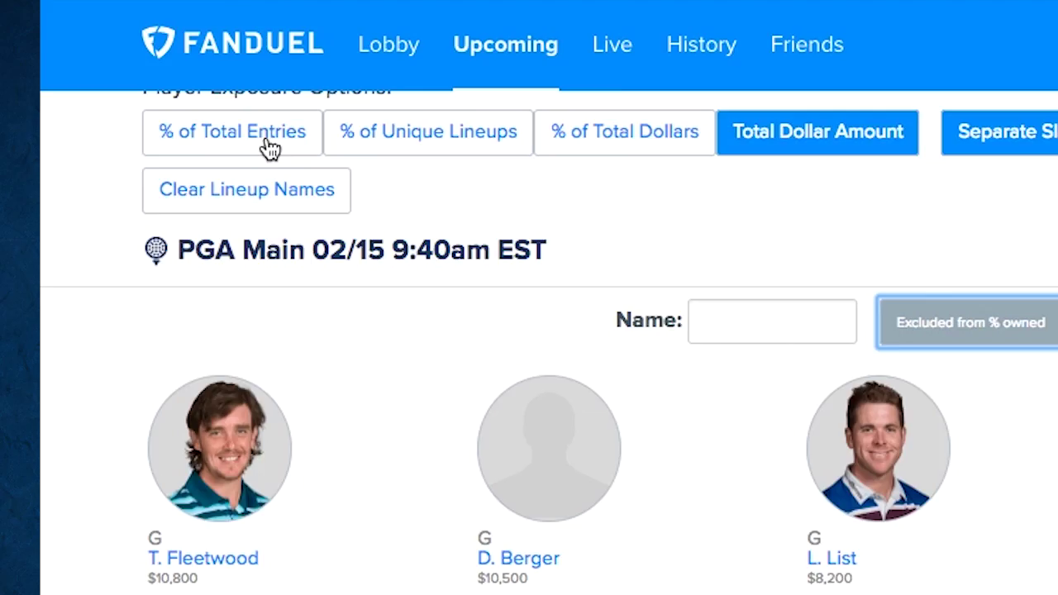
Step: Switch the player exposure display to % of Total Entries and include the $5 PGA lineup in % owned again
left_click(268, 148)
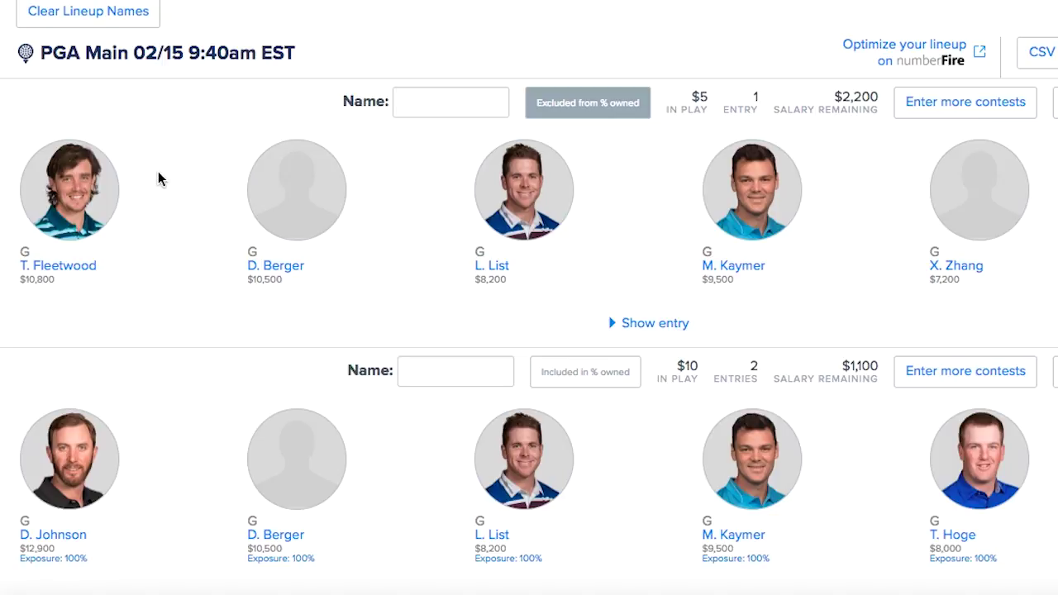
scroll(180, 172, "down", 1)
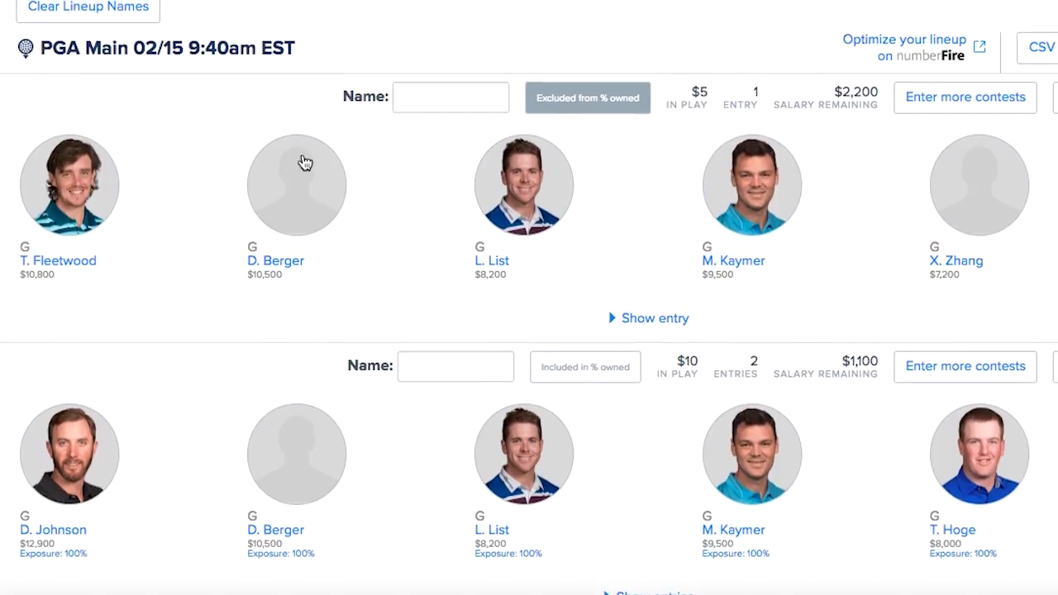
scroll(590, 111, "down", 1)
left_click(592, 102)
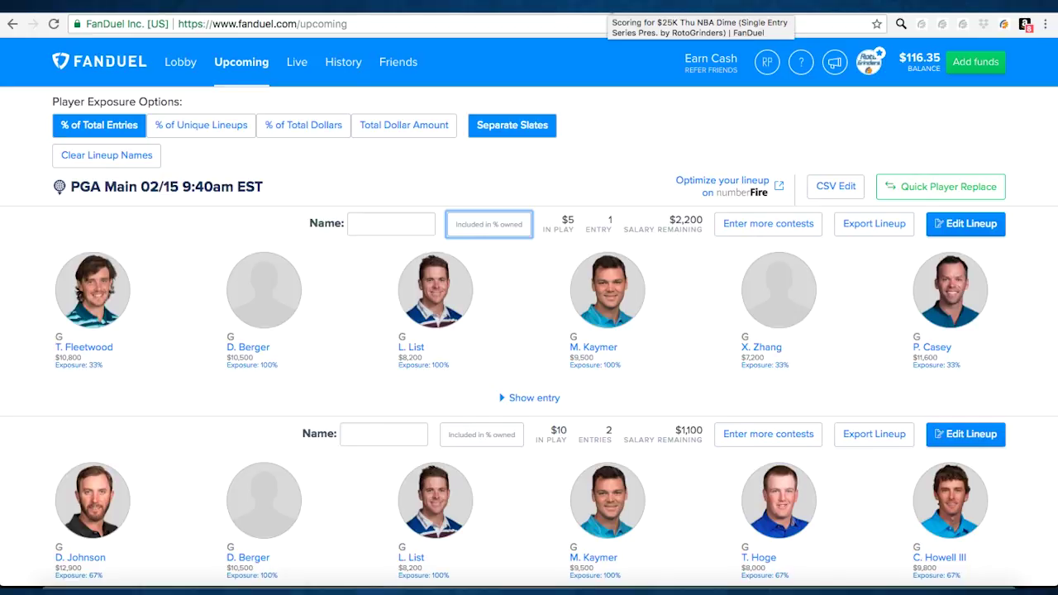
Step: Go to the $25K Thu NBA Dime scoring page and examine the cap space of the two compared lineups
left_click(615, 6)
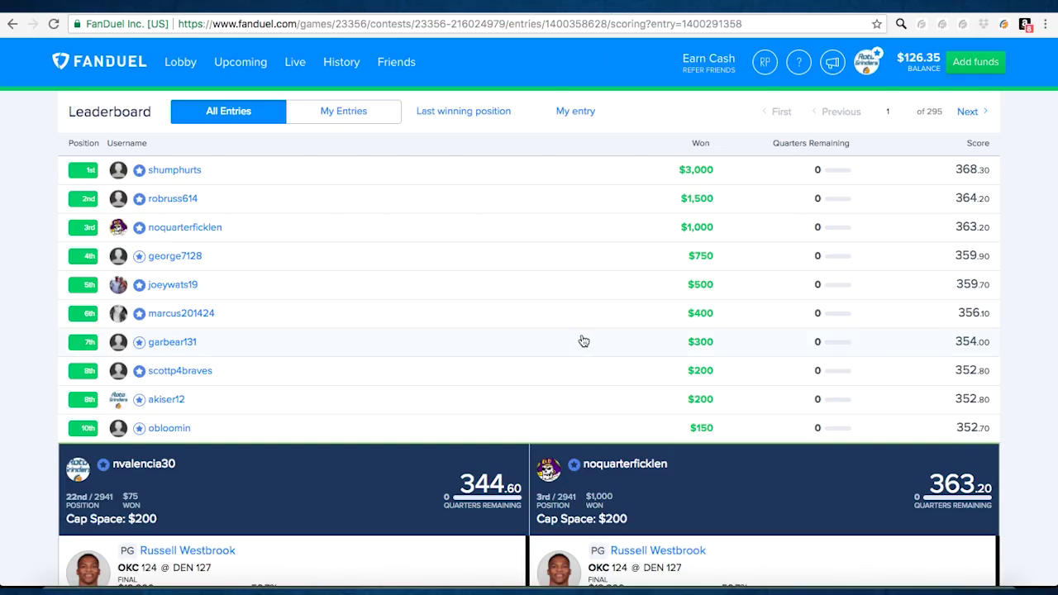
scroll(584, 341, "down", 2)
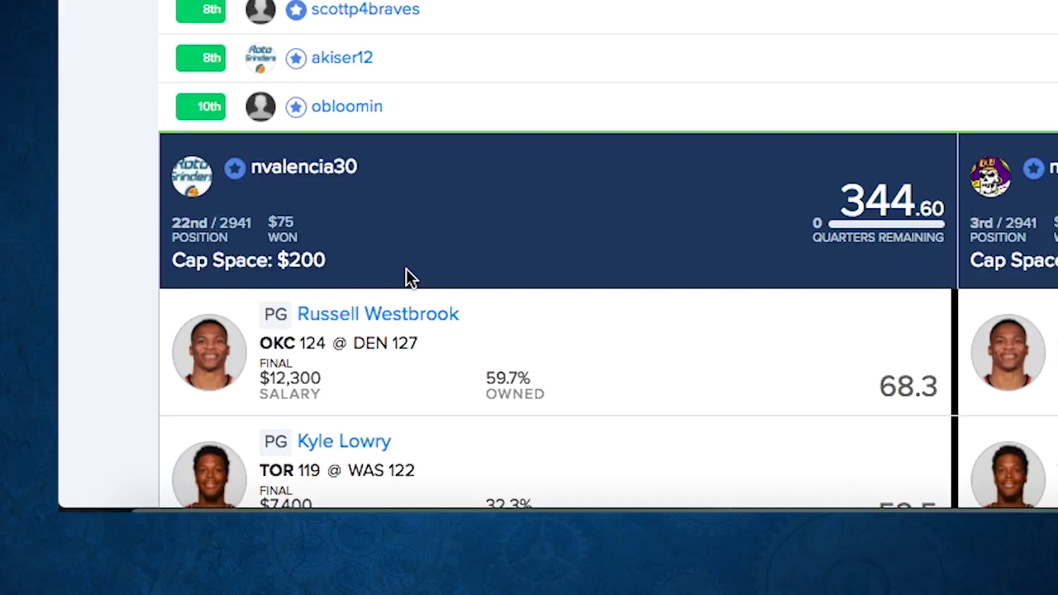
scroll(529, 267, "down", 1)
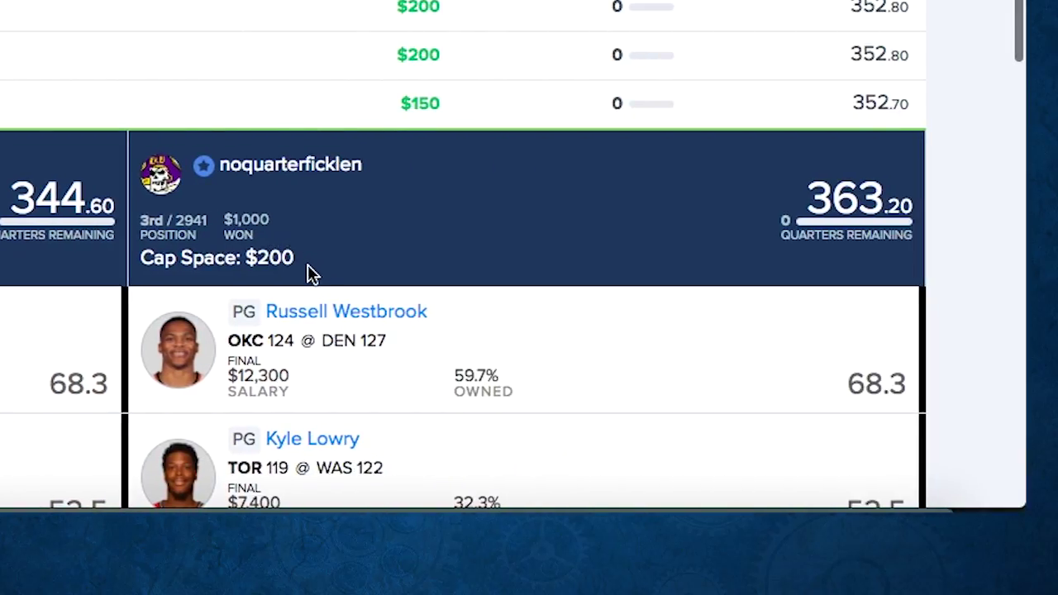
scroll(307, 266, "down", 1)
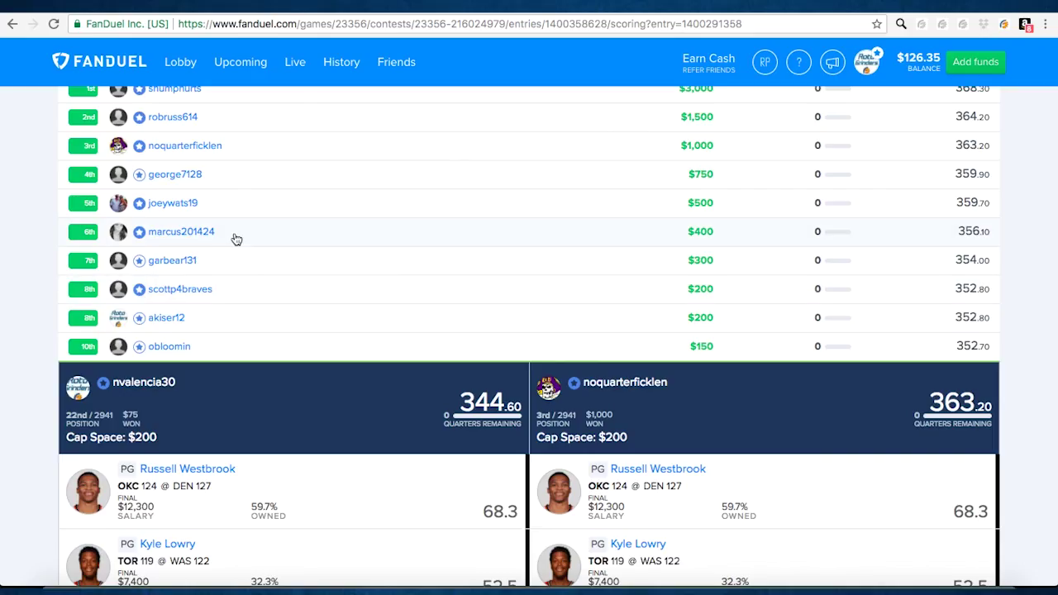
Step: Compare the sixth-place leaderboard entry with the own lineup, checking cap space and player differences
left_click(235, 239)
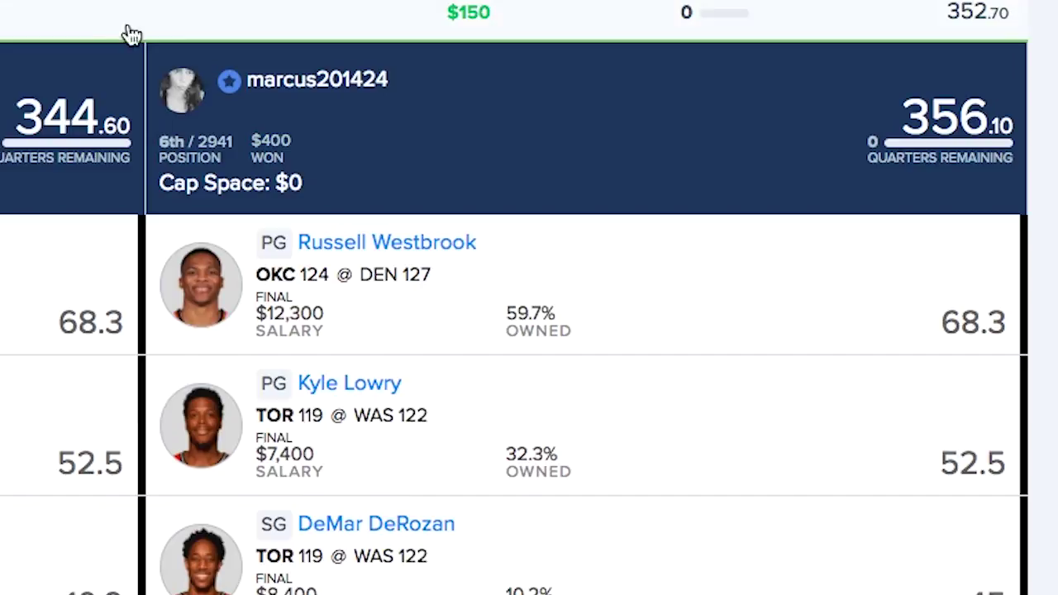
scroll(267, 107, "up", 2)
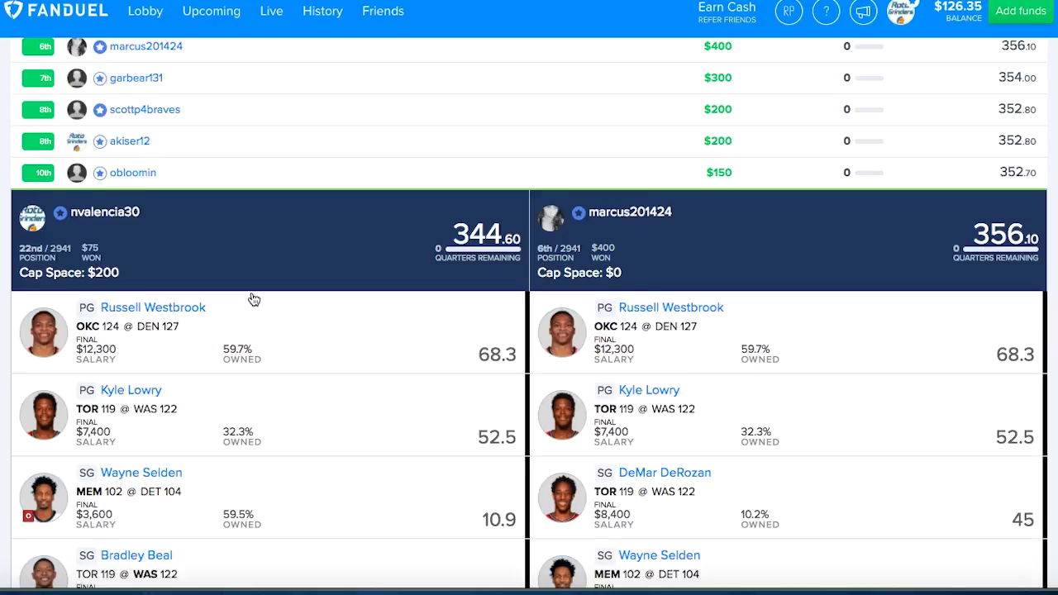
scroll(255, 292, "up", 1)
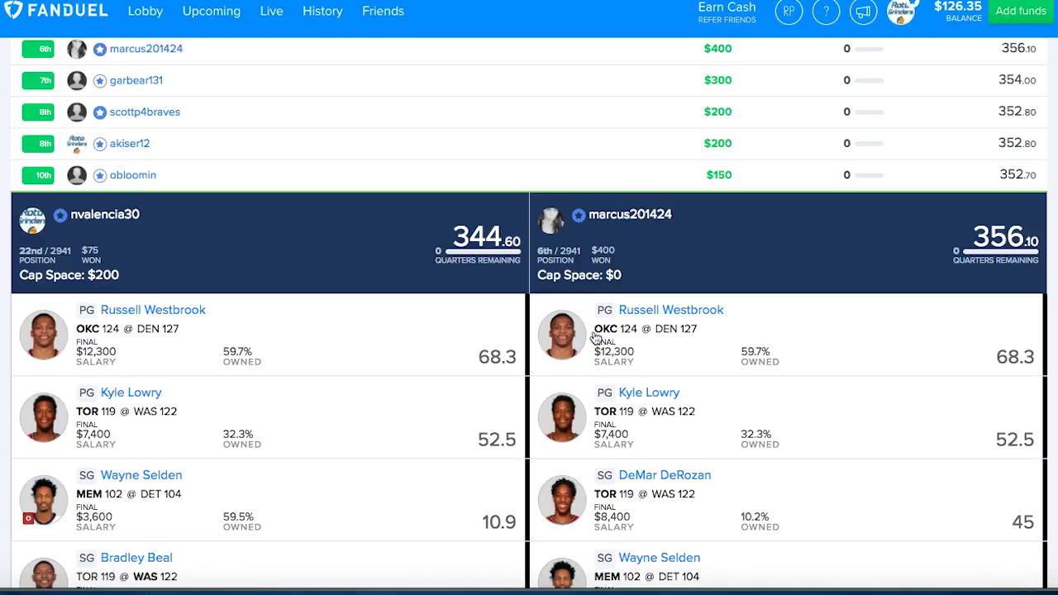
scroll(704, 491, "down", 1)
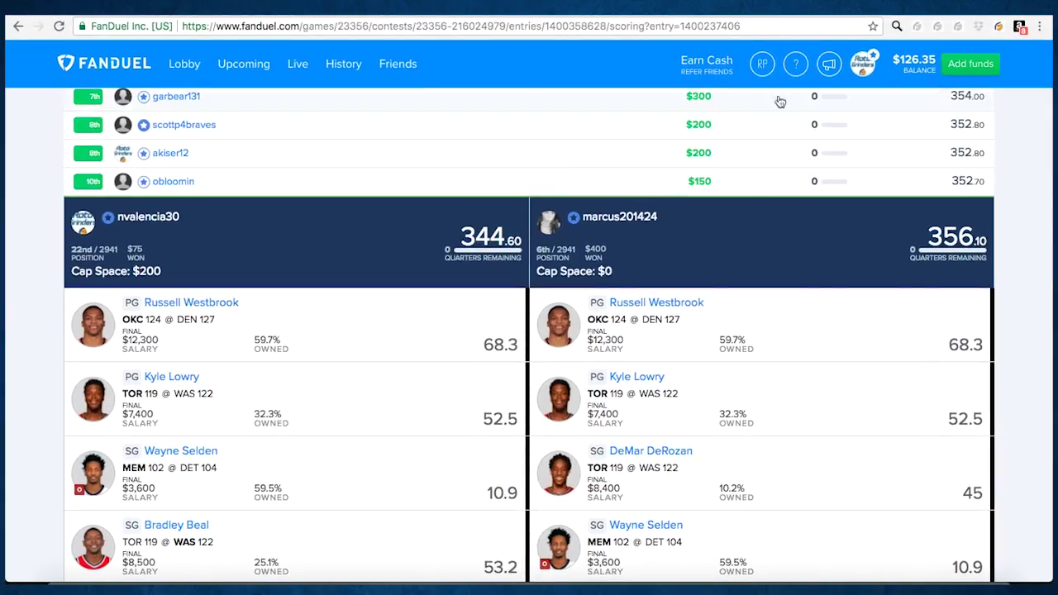
Step: Open the options of the RotoGrinders - FanDuel Tools extension in Chrome's extension manager and save the feature settings
left_click(787, 10)
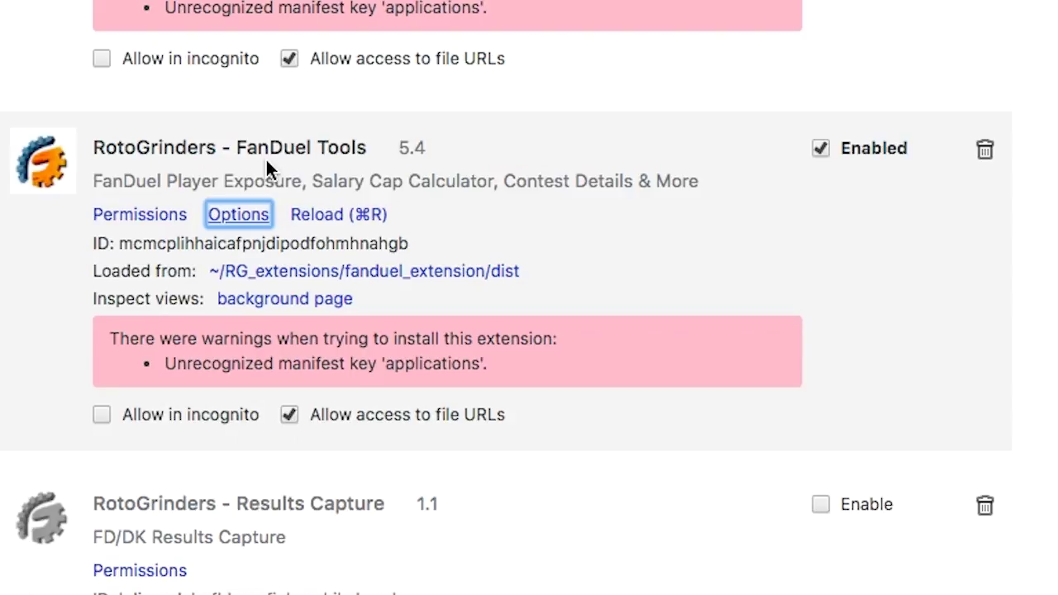
left_click(239, 216)
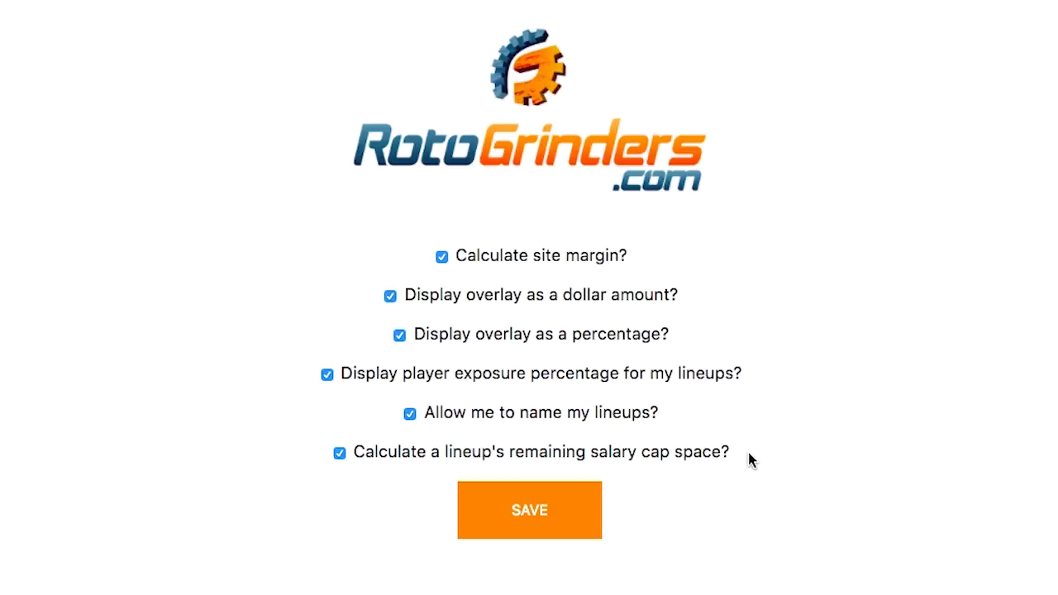
left_click(537, 518)
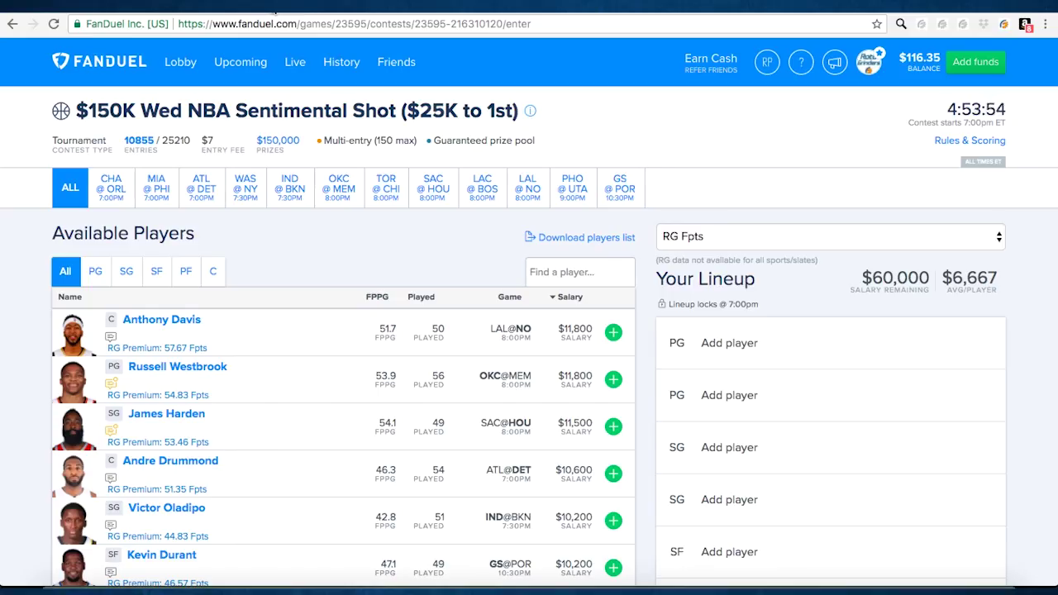
Step: Leave the $150K Wed NBA Sentimental Shot entry page and open the FanDuel contest lobby
left_click(185, 64)
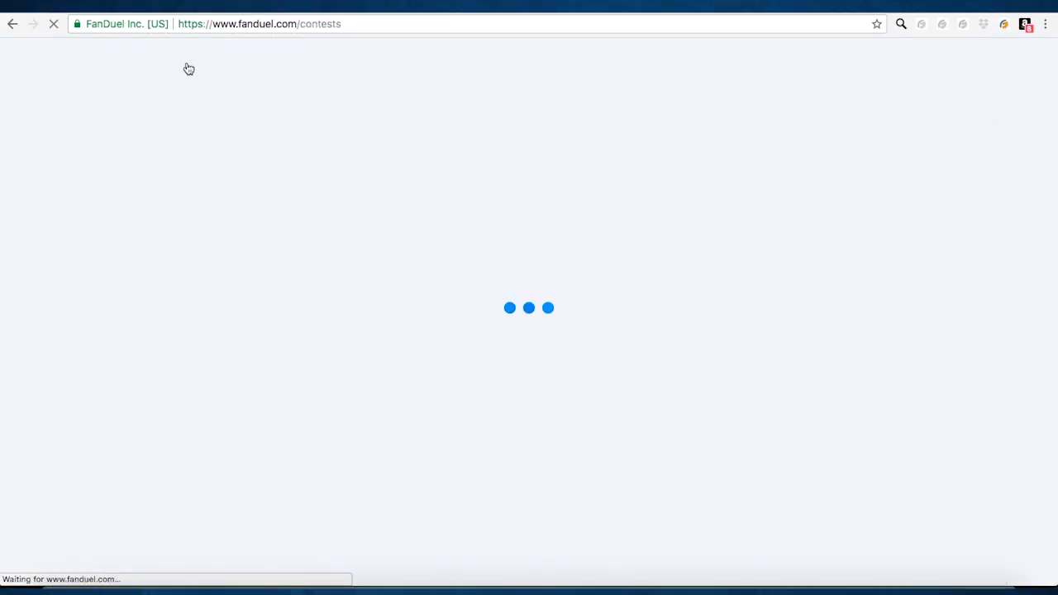